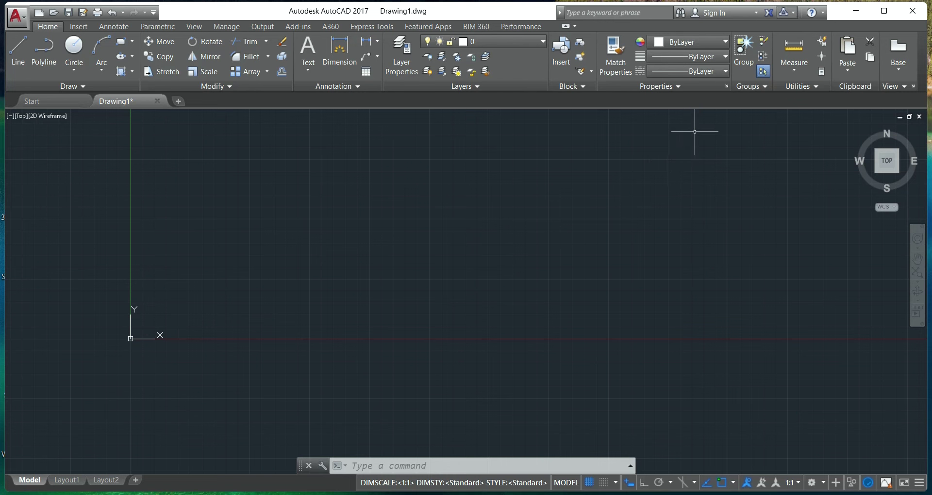
- Maximize the AutoCAD 2017 window so the empty Drawing1 fills the screen
left_click(877, 14)
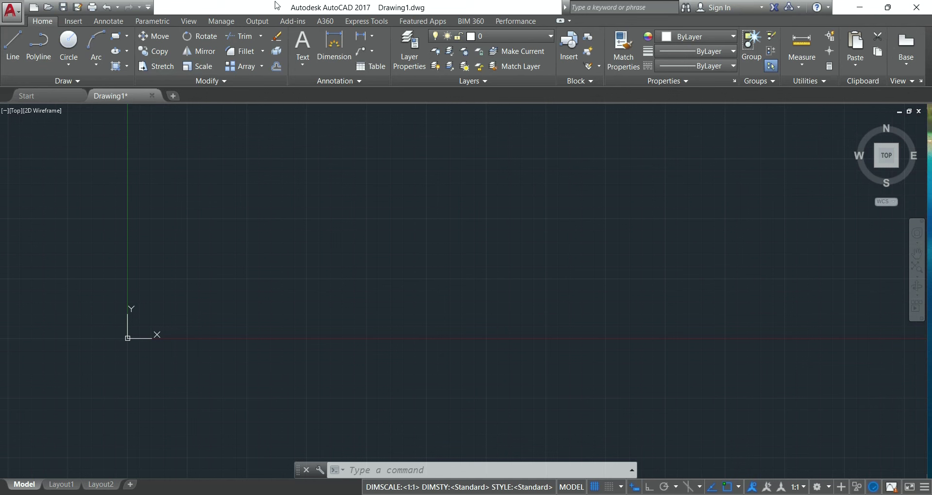
- Open the recent Drawing1.dwg site plan, zoom out, and start LAYWALK to list its layers
left_click(16, 21)
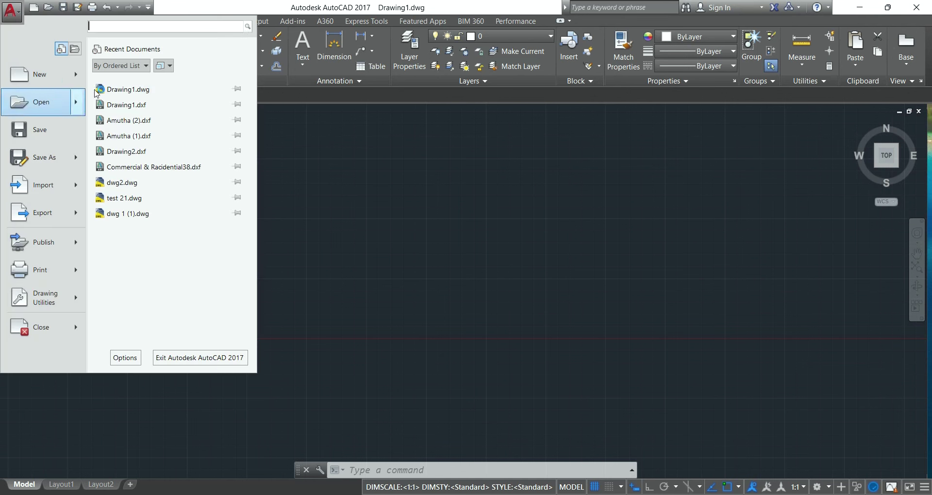
left_click(144, 91)
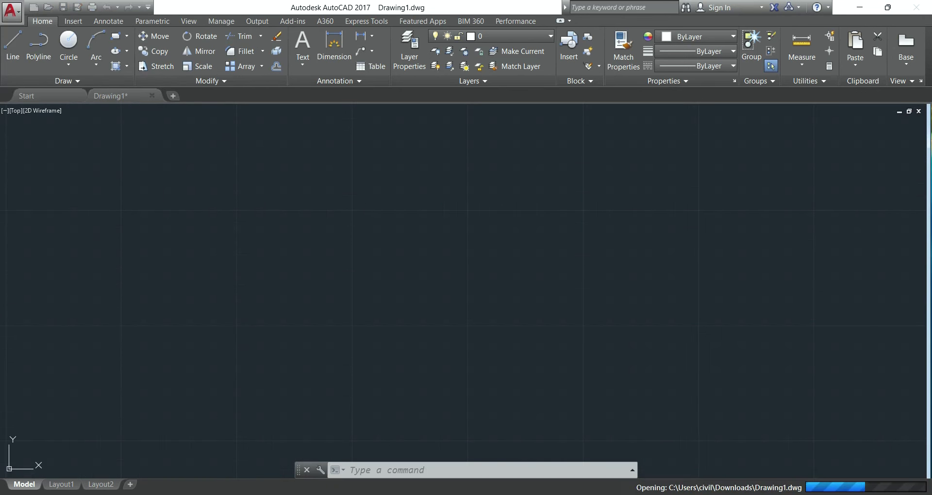
scroll(346, 287, "down", 4)
scroll(346, 287, "down", 4)
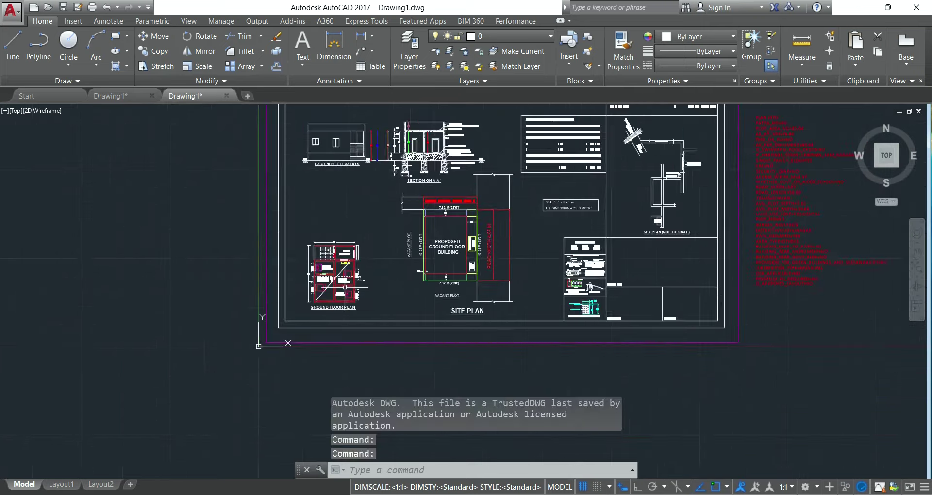
scroll(346, 286, "down", 2)
type("laywalk")
key("Return")
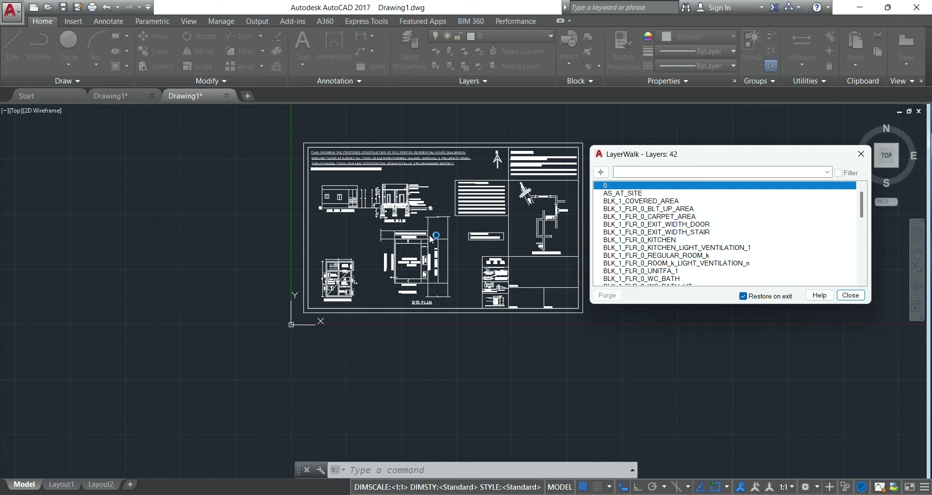
scroll(654, 258, "down", 3)
scroll(654, 258, "down", 3)
scroll(654, 258, "down", 2)
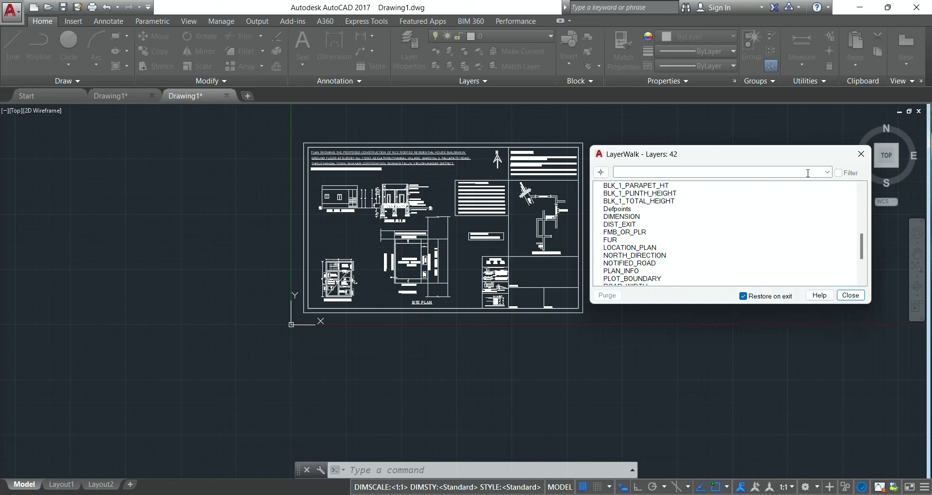
left_click(858, 159)
scroll(499, 260, "up", 2)
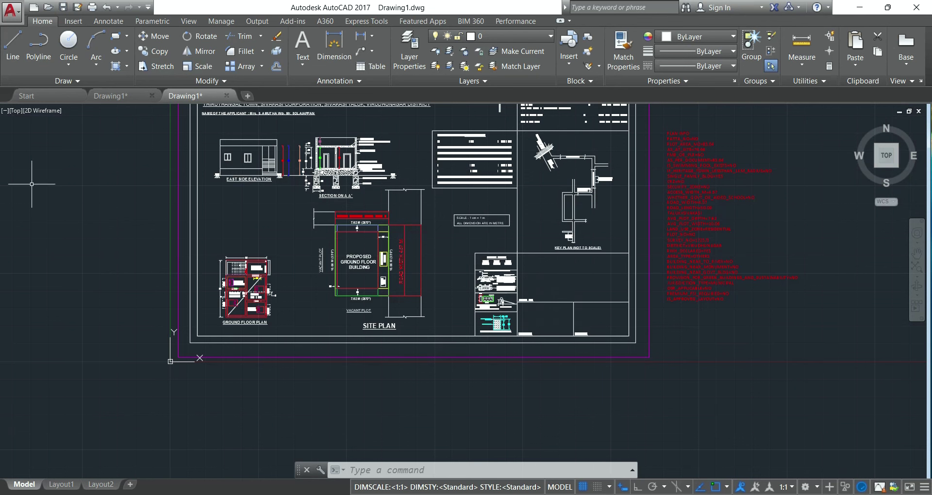
- Switch to the empty first Drawing1 tab
scroll(318, 258, "up", 2)
scroll(318, 257, "up", 2)
scroll(318, 257, "down", 4)
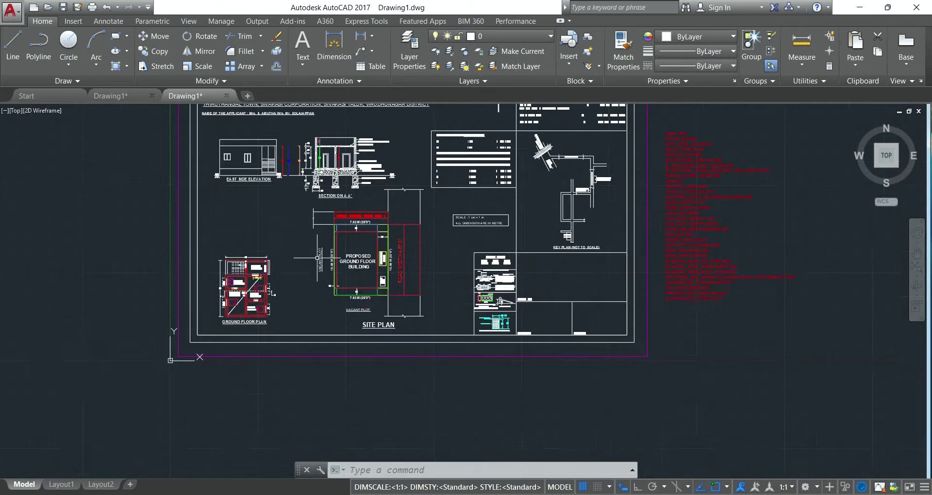
scroll(318, 258, "down", 5)
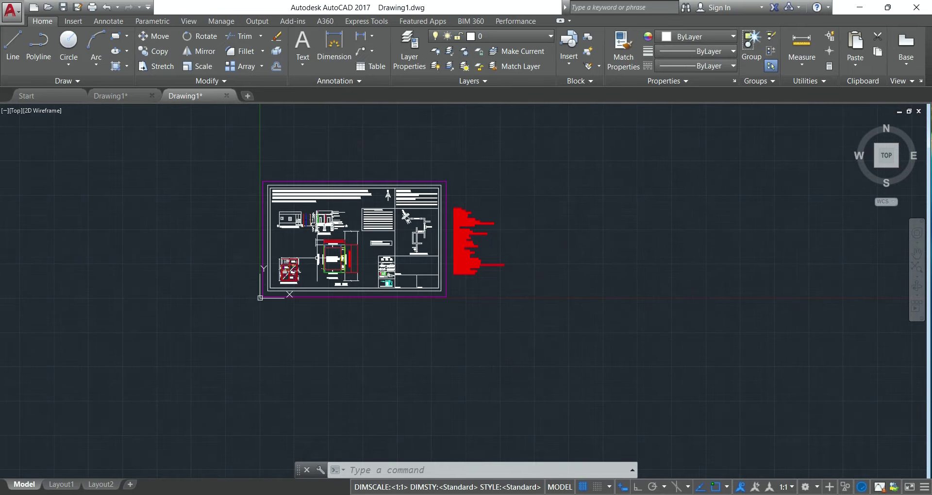
left_click(106, 97)
- Set units to 0.0 length precision and Meters insertion scale, then enter D for dimension styles
type("units")
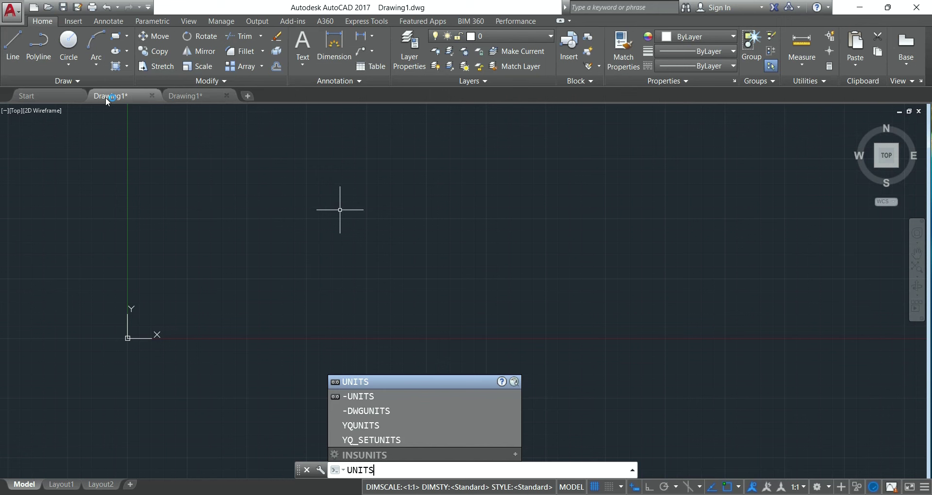
key("Return")
left_click(408, 195)
scroll(409, 199, "up", 1)
left_click(381, 208)
left_click(416, 253)
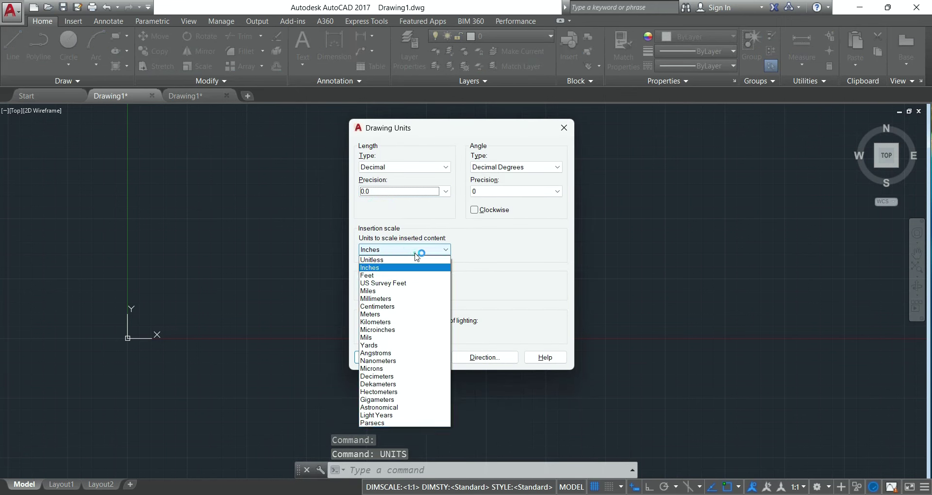
left_click(386, 315)
left_click(373, 357)
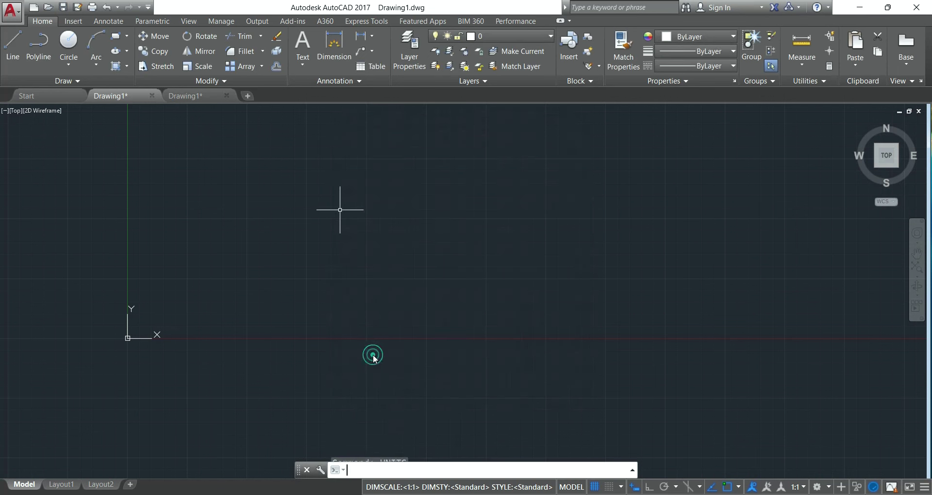
type("D")
key("Return")
- Give the Standard dimension style 0.0 linear precision and make it the current style
left_click(602, 227)
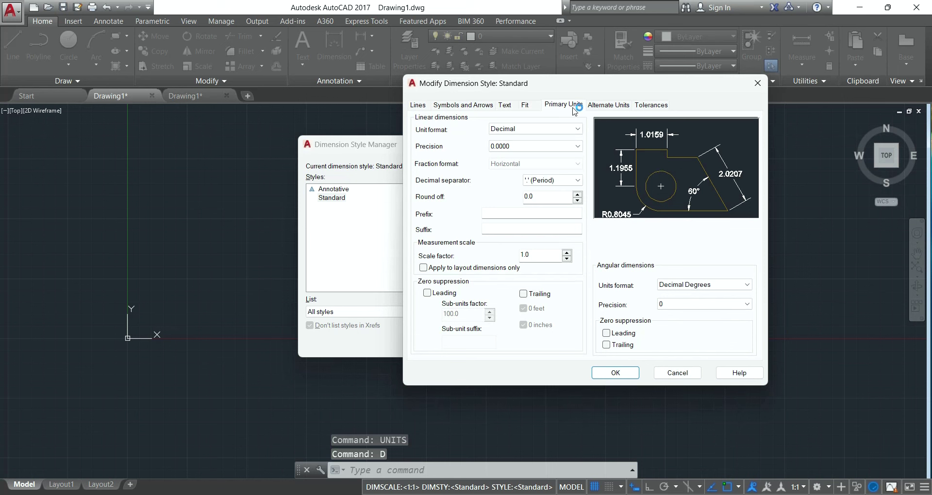
left_click(561, 146)
left_click(518, 165)
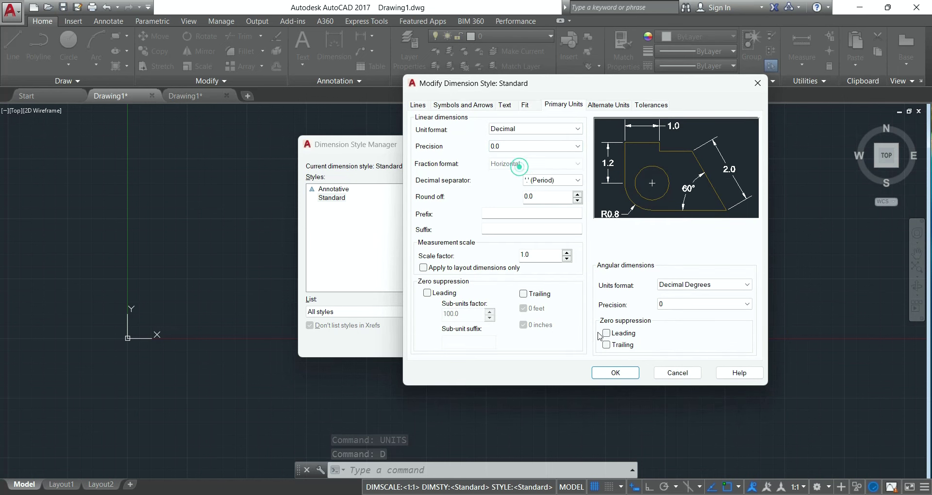
left_click(613, 372)
left_click(594, 189)
left_click(526, 338)
middle_click_drag(520, 306, 446, 377)
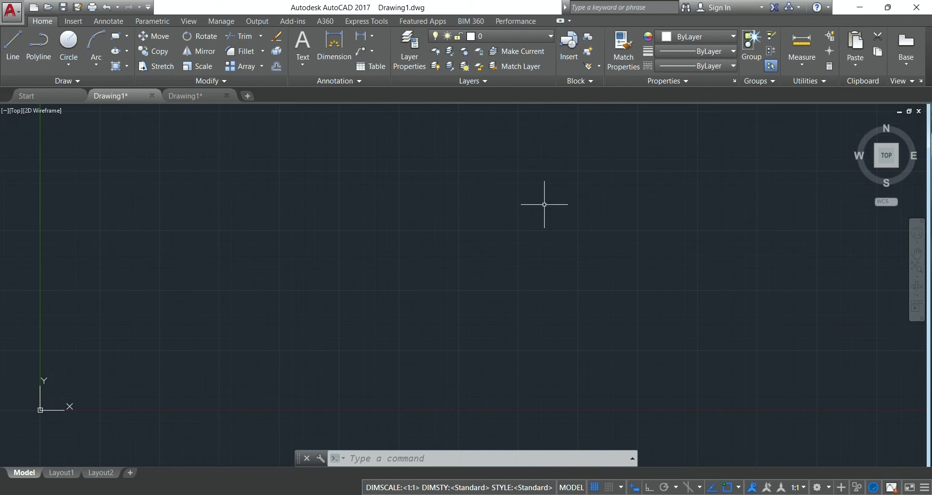
- Zoom All to show the entire empty drawing
type("z")
type("a")
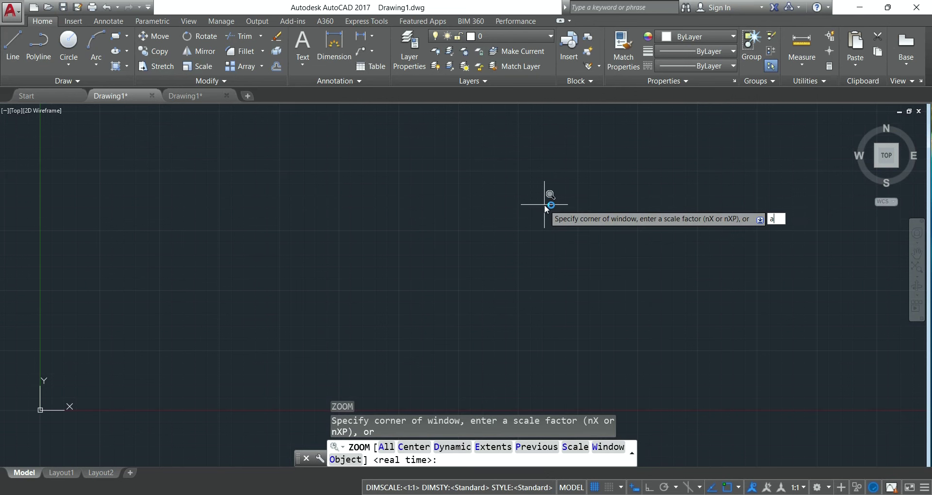
key("Return")
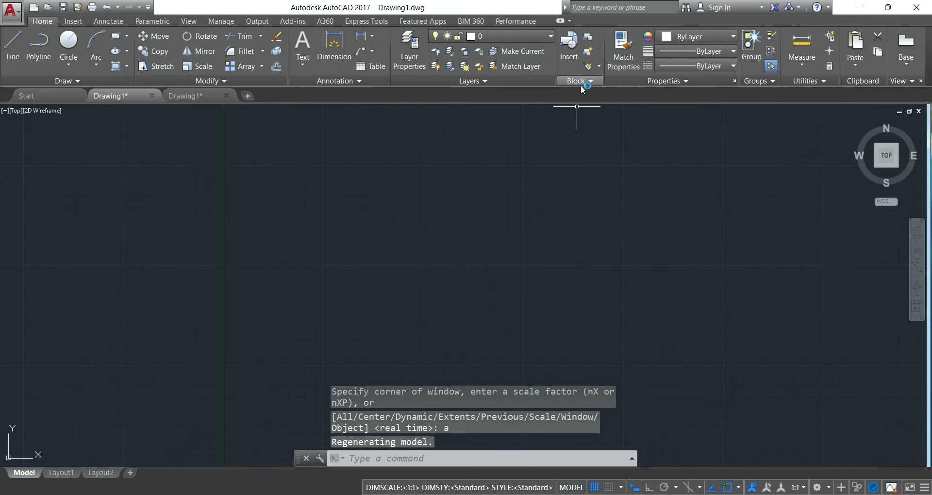
scroll(432, 269, "down", 3)
scroll(432, 258, "up", 2)
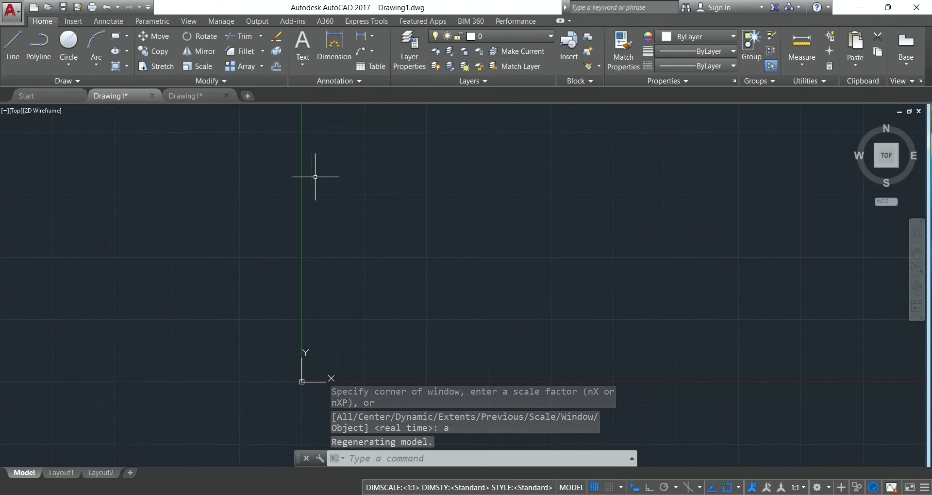
- Return to the site plan tab and open the recent Drawing1.dxf file
left_click(184, 96)
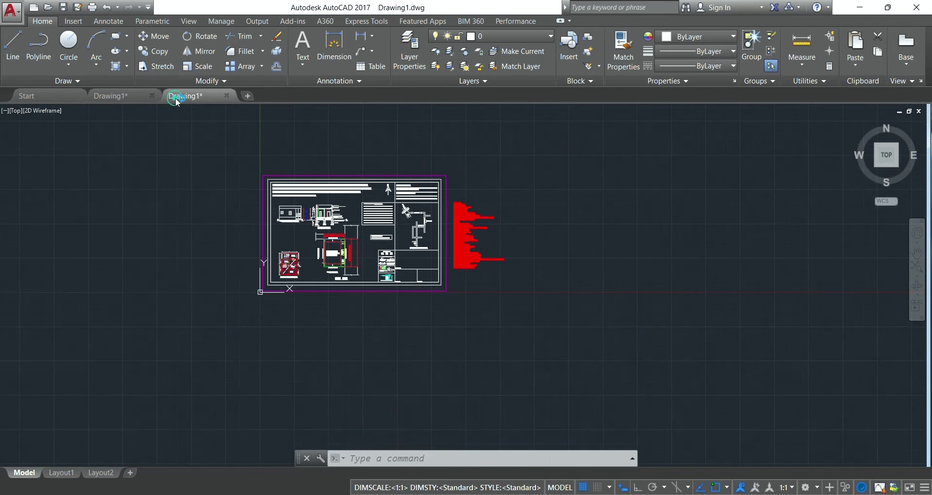
left_click(11, 10)
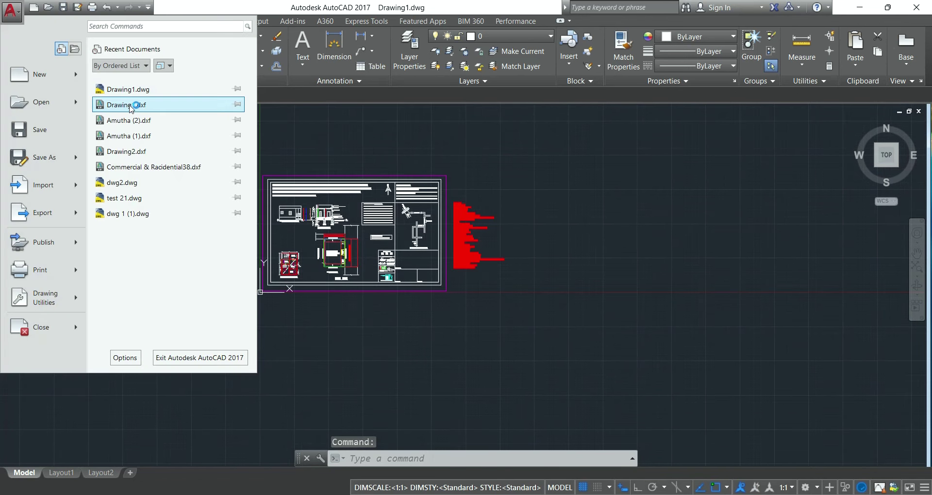
left_click(146, 122)
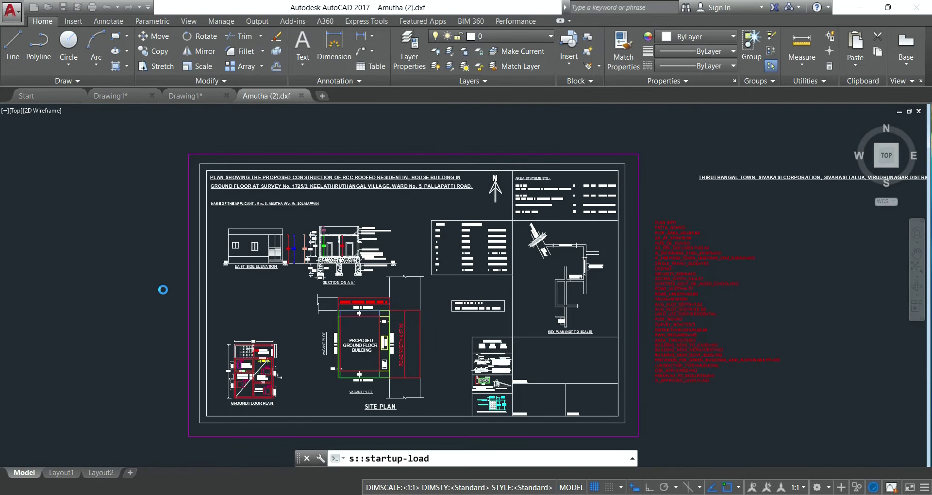
- Pan the Amutha (2).dxf view, then Zoom All to fit every object
scroll(248, 283, "down", 10)
middle_click_drag(317, 294, 466, 235)
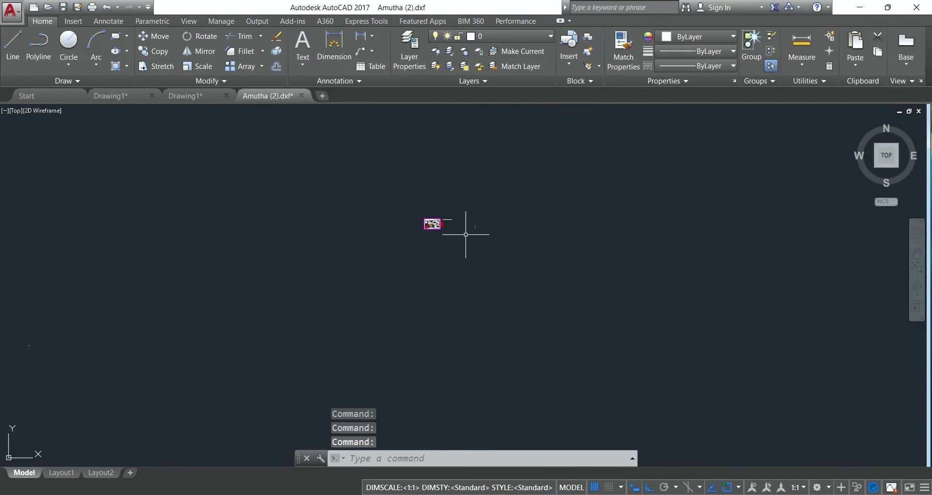
type("z")
key("Return")
type("a")
key("Return")
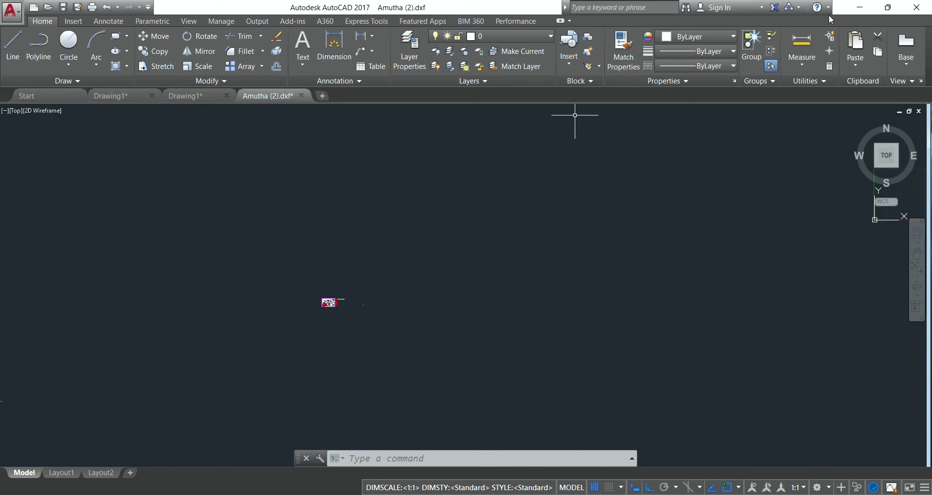
left_click(699, 66)
left_click(707, 150)
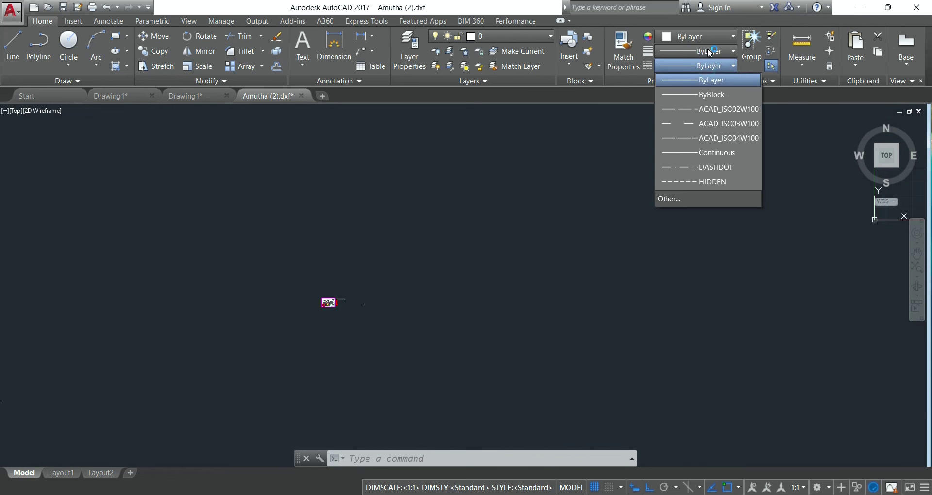
left_click(708, 49)
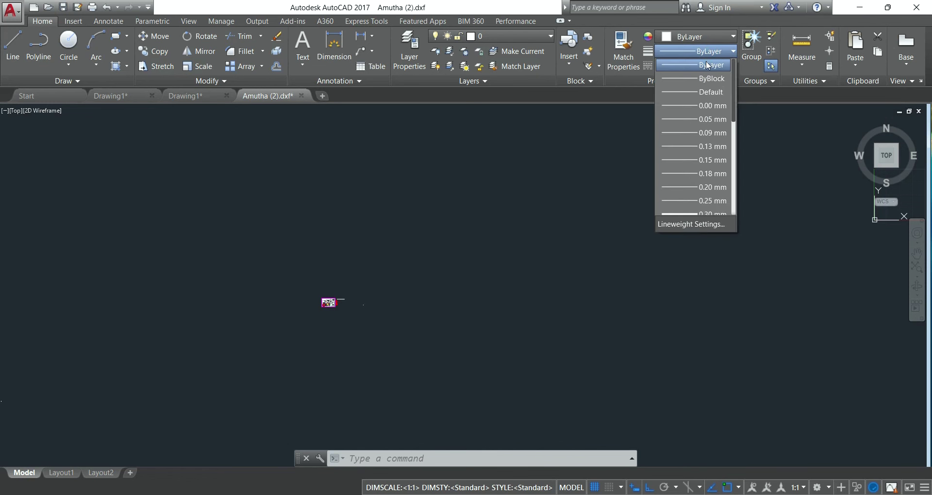
scroll(705, 152, "down", 1)
scroll(700, 194, "down", 1)
scroll(701, 195, "down", 1)
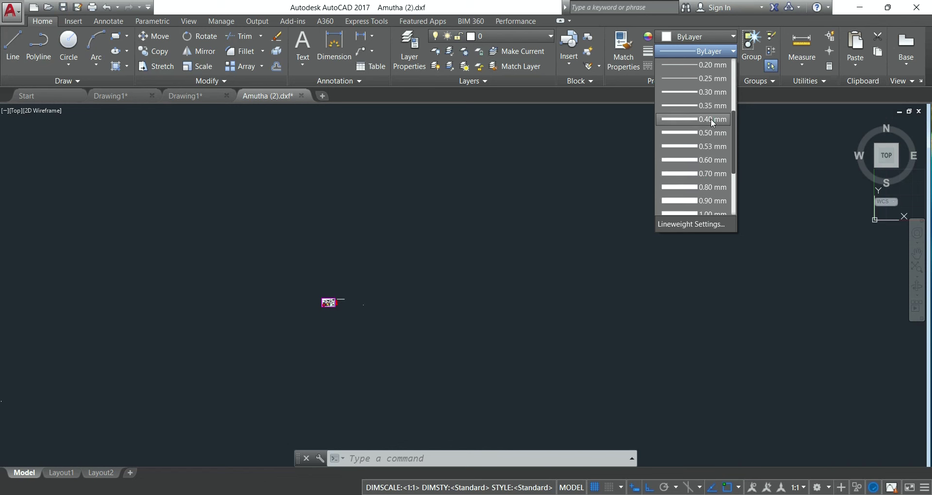
scroll(711, 121, "down", 1)
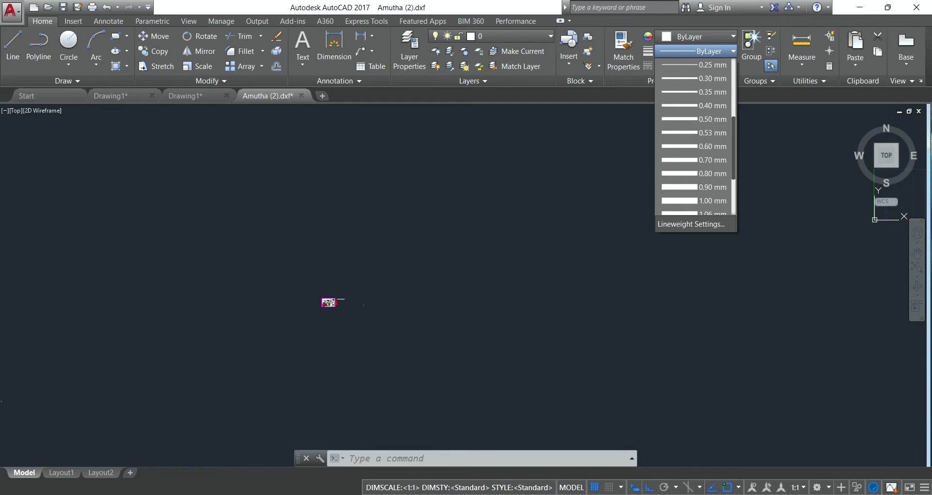
key("Escape")
key("super+e")
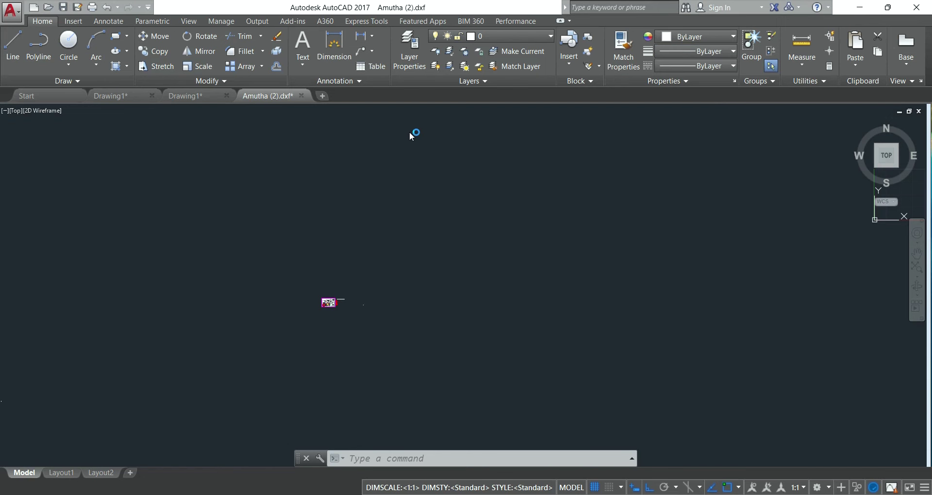
- Go to the Downloads folder and open DCR52024LMFPV.pdf
scroll(248, 294, "down", 2)
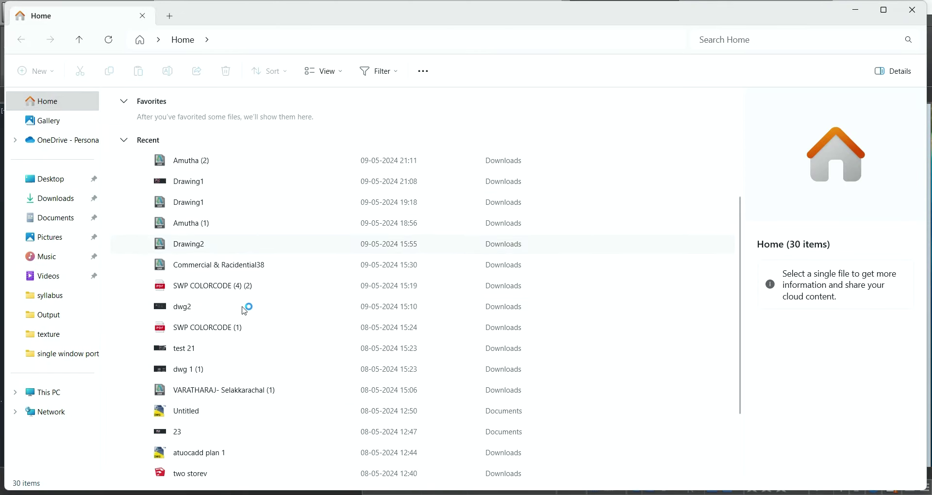
scroll(248, 310, "down", 1)
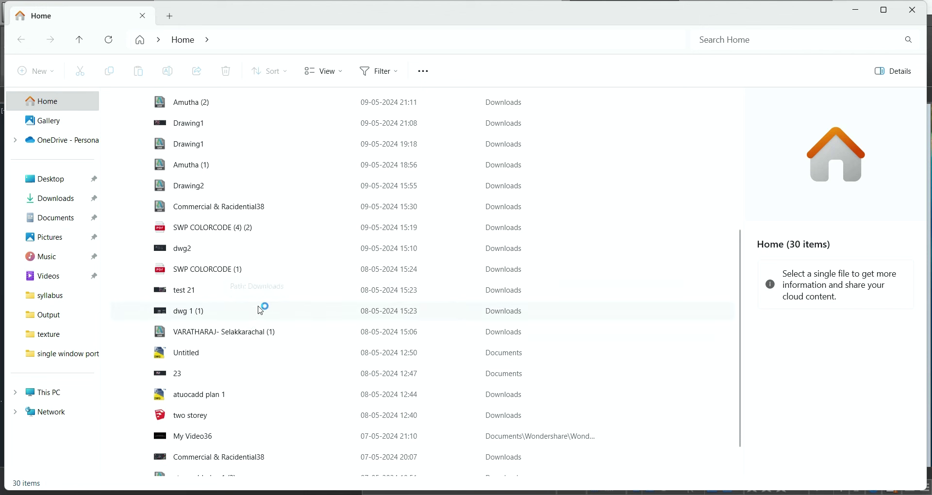
scroll(247, 349, "down", 1)
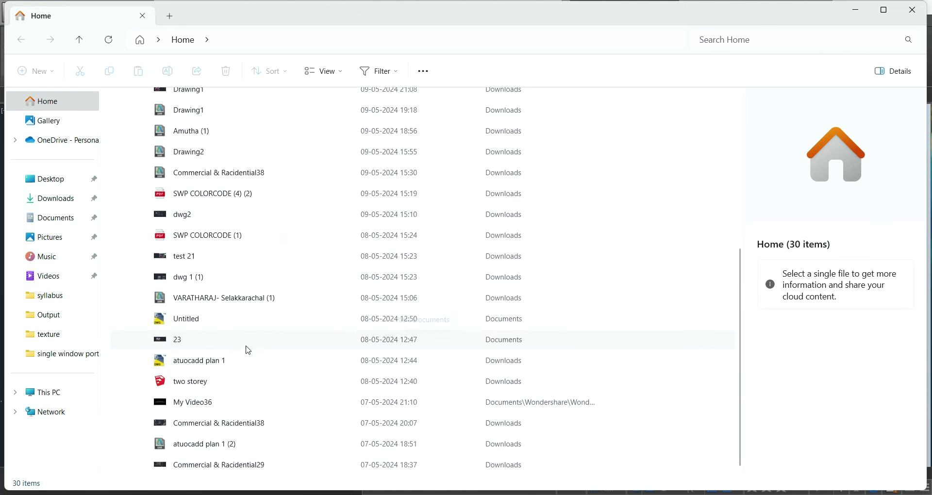
scroll(228, 331, "up", 4)
left_click(395, 146)
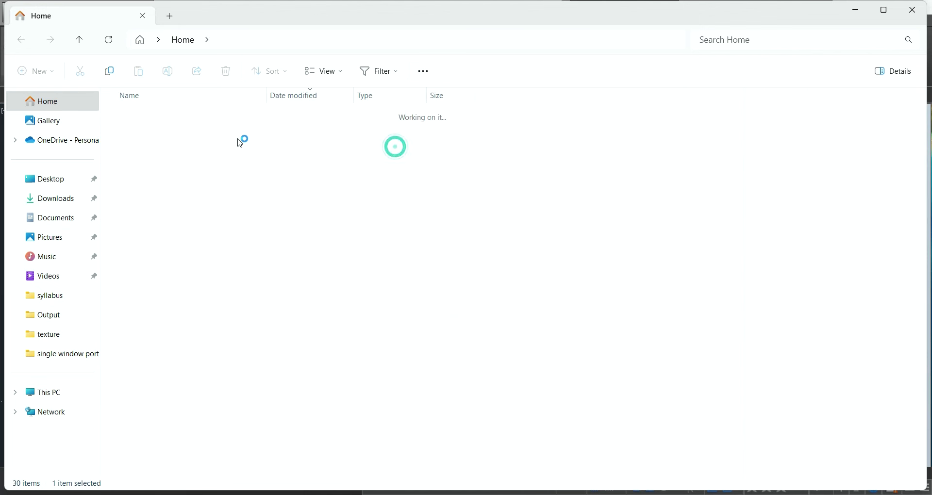
scroll(193, 252, "down", 2)
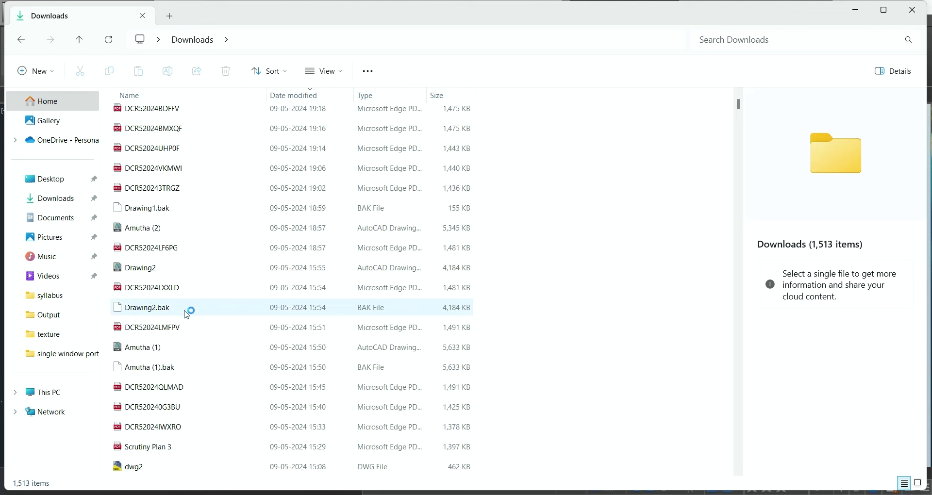
left_click(189, 333)
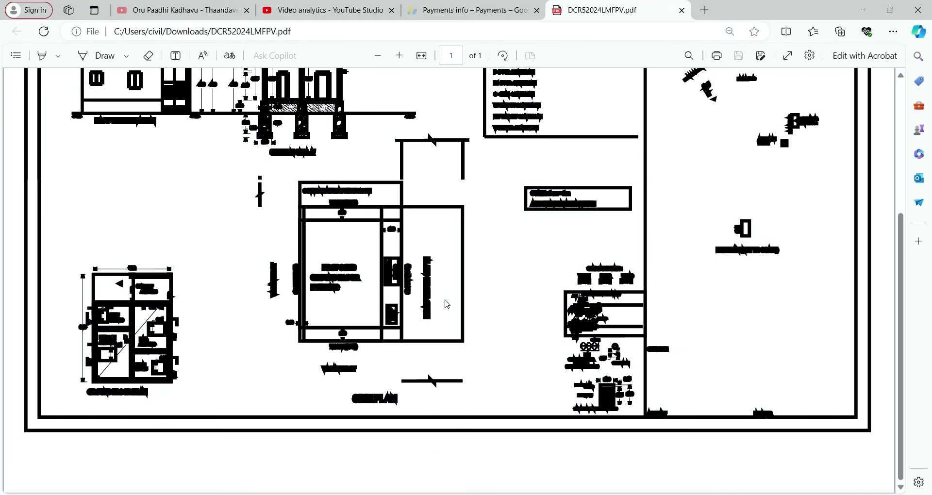
- Scroll to the top of the DCR52024LMFPV.pdf sheet, then minimize Edge
scroll(442, 298, "up", 2, "ctrl")
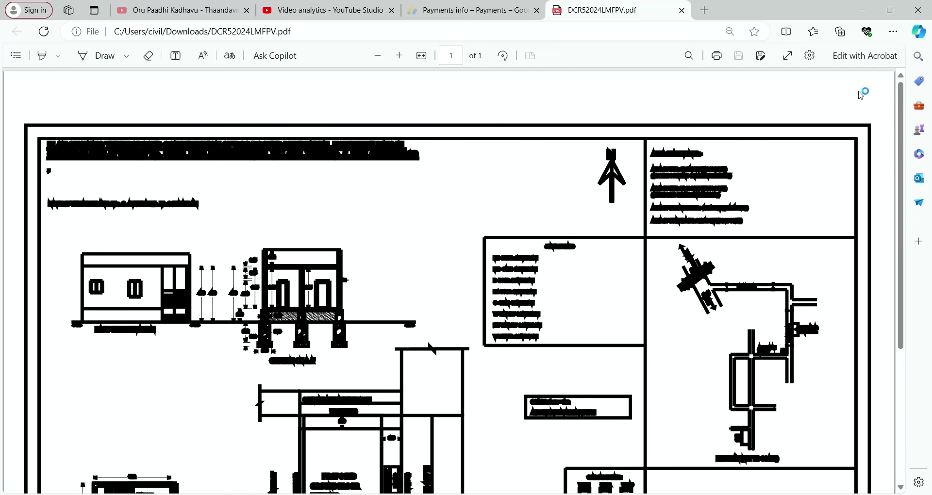
left_click(862, 10)
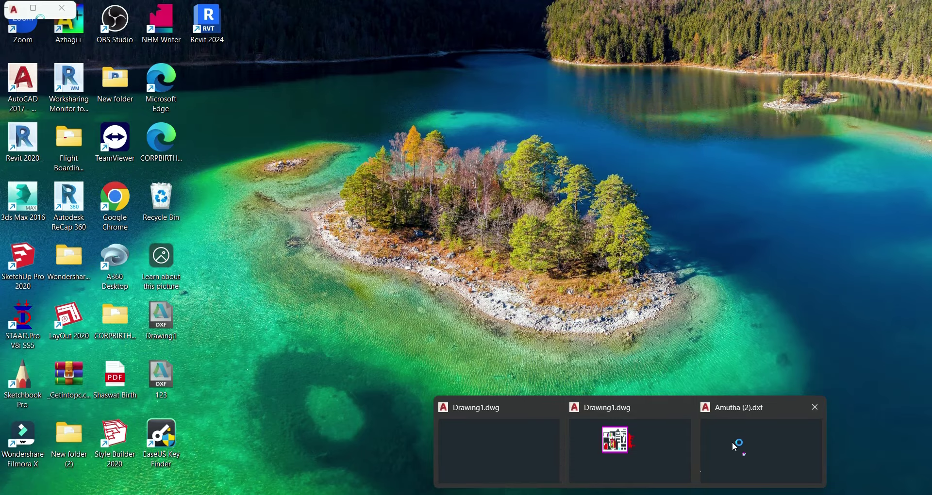
- Bring AutoCAD forward, Zoom All on the Drawing1 site plan, then return to Amutha (2).dxf
left_click(732, 442)
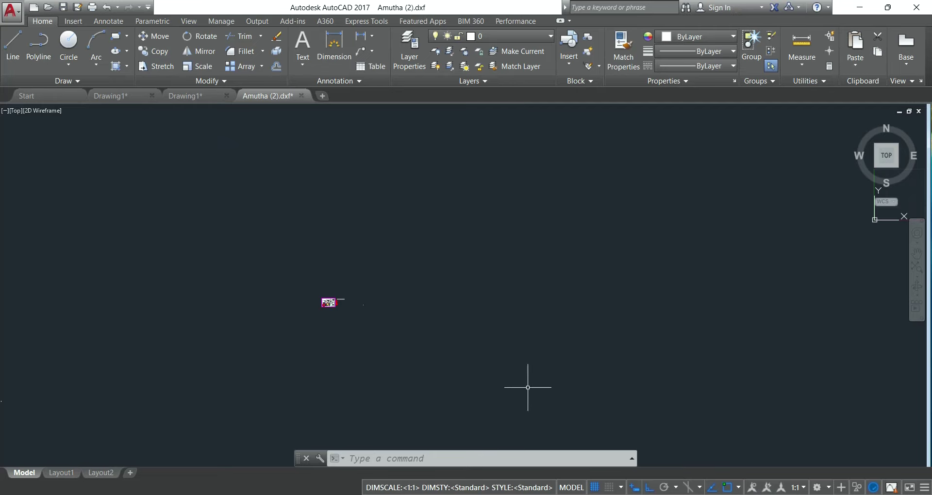
left_click(177, 96)
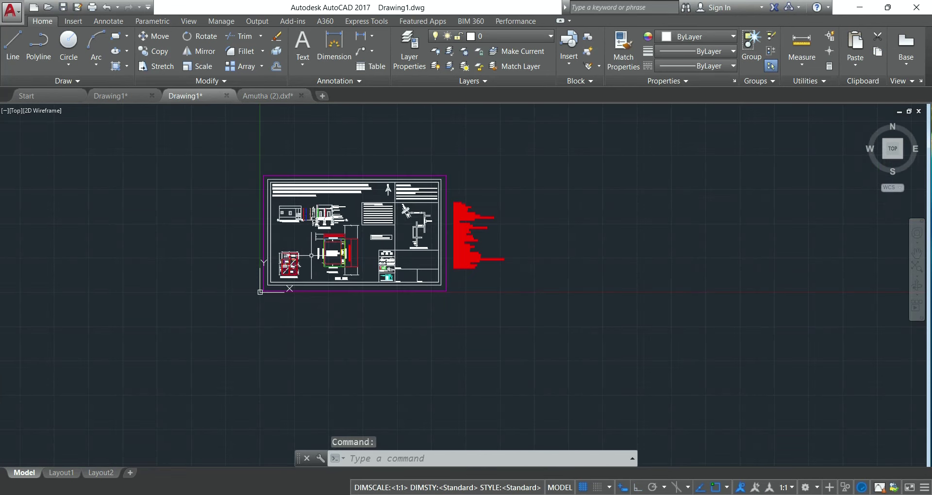
middle_click(326, 264)
type("a")
key("Return")
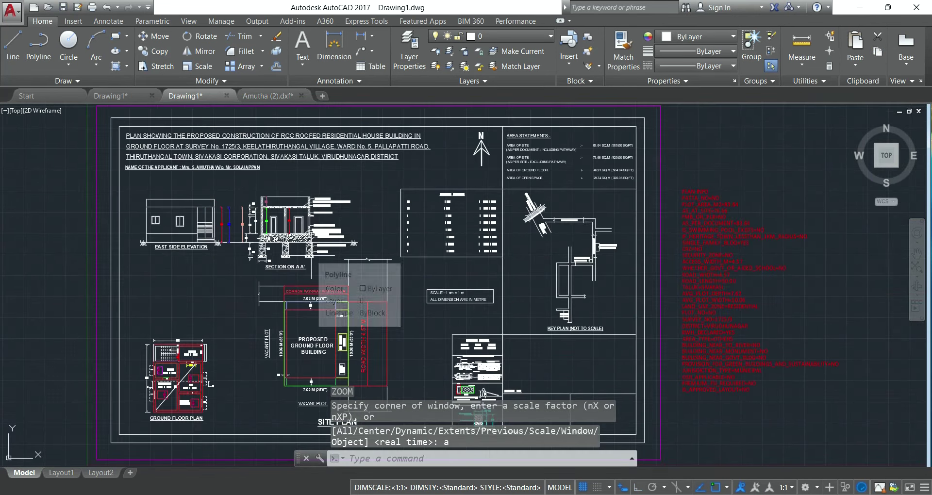
left_click(267, 96)
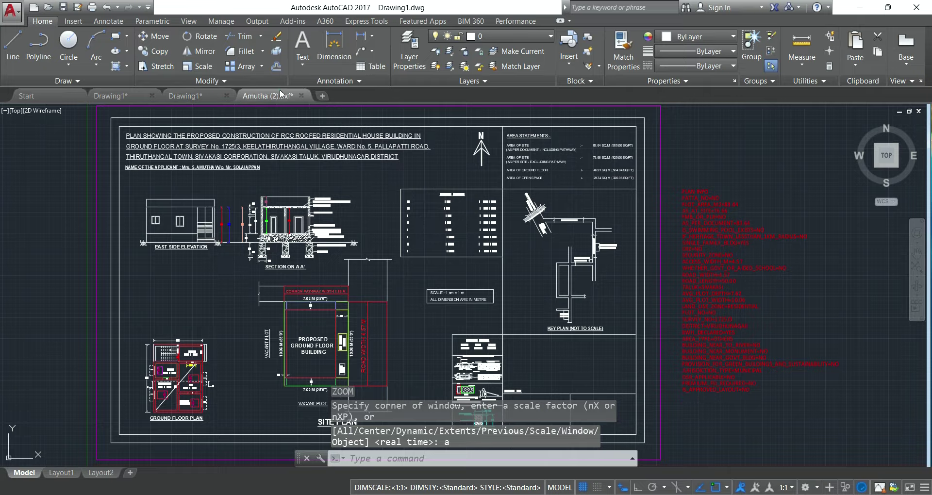